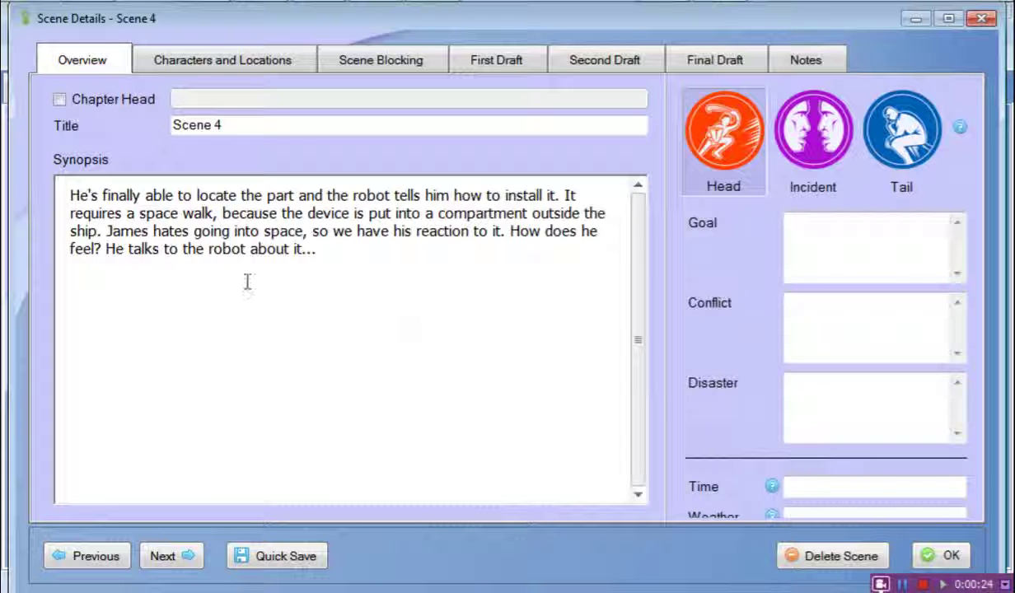
- Set Scene 4's type to Tail and begin its Reaction with "His heart rate increases"
click(262, 230)
click(896, 138)
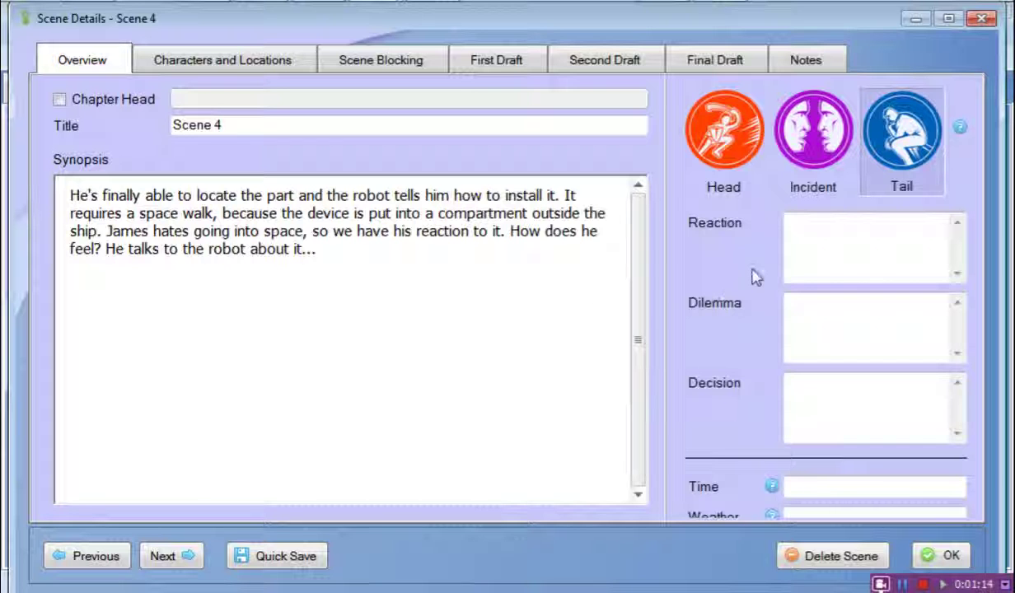
click(836, 231)
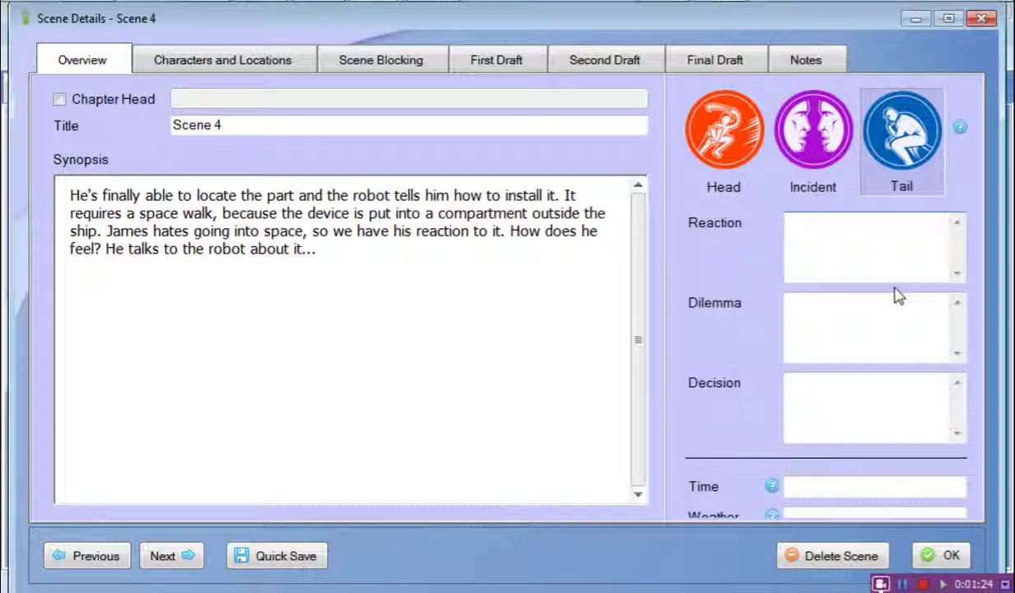
text(H)
text(e)
key(BackSpace)
key(BackSpace)
text(is hrear)
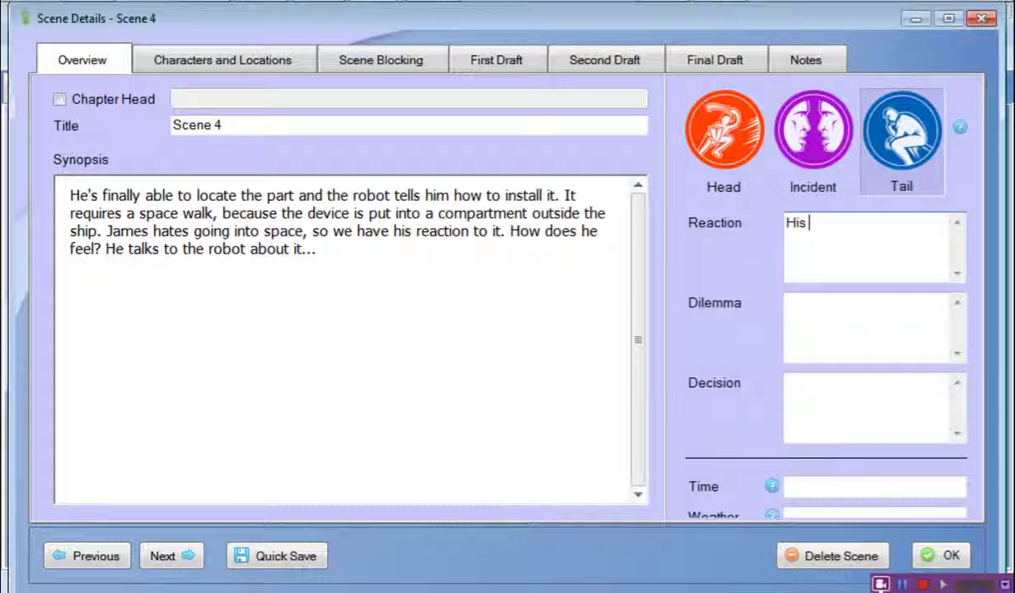
key(BackSpace)
key(BackSpace)
key(BackSpace)
key(BackSpace)
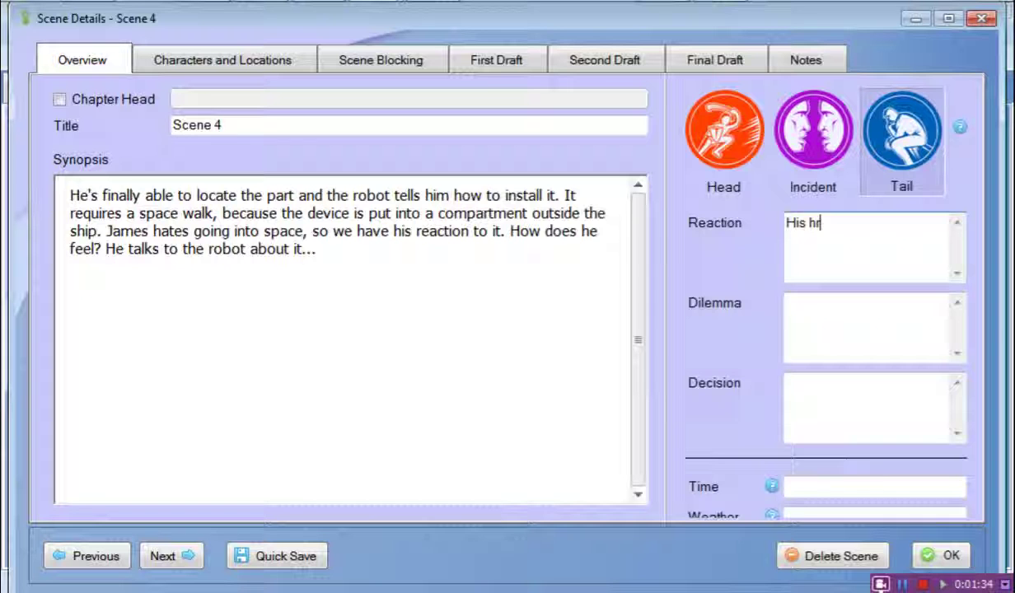
text(eart rate increasea)
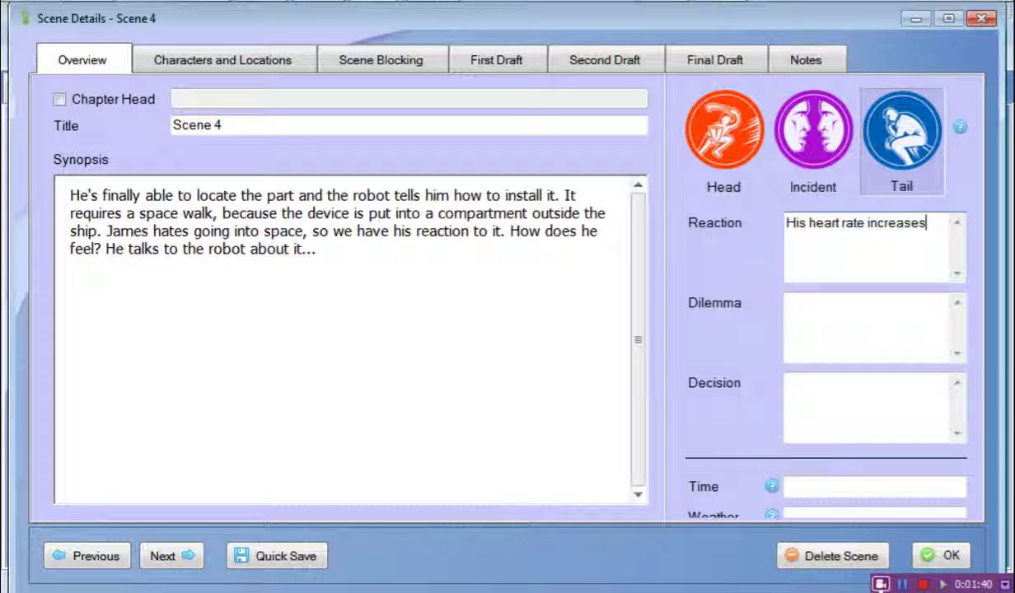
- Continue Scene 4's Reaction text with the sentence "He fears wlaking in space."
text(. He fears wlaking)
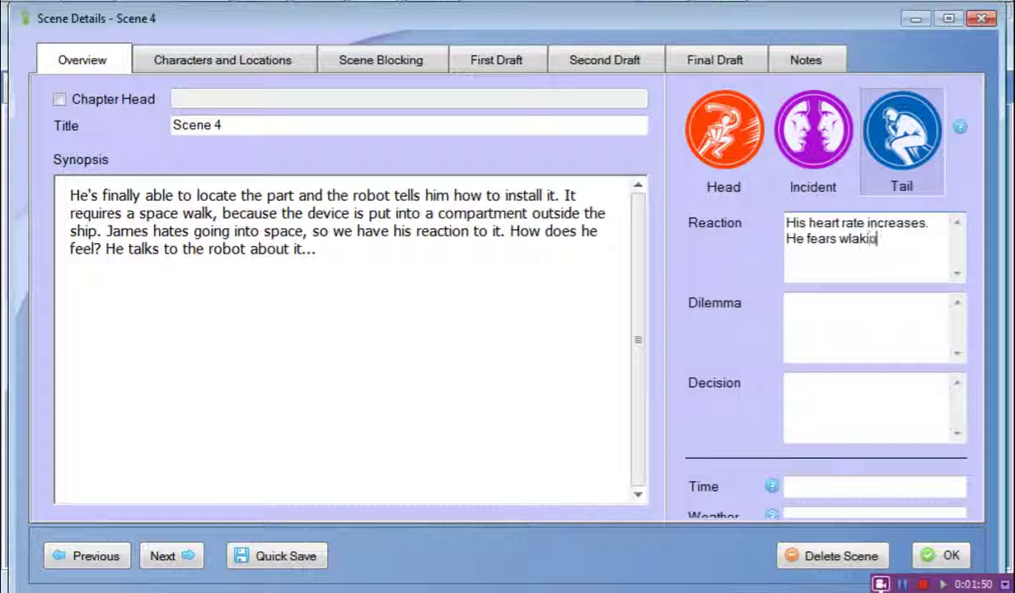
text( in spce)
text(ce)
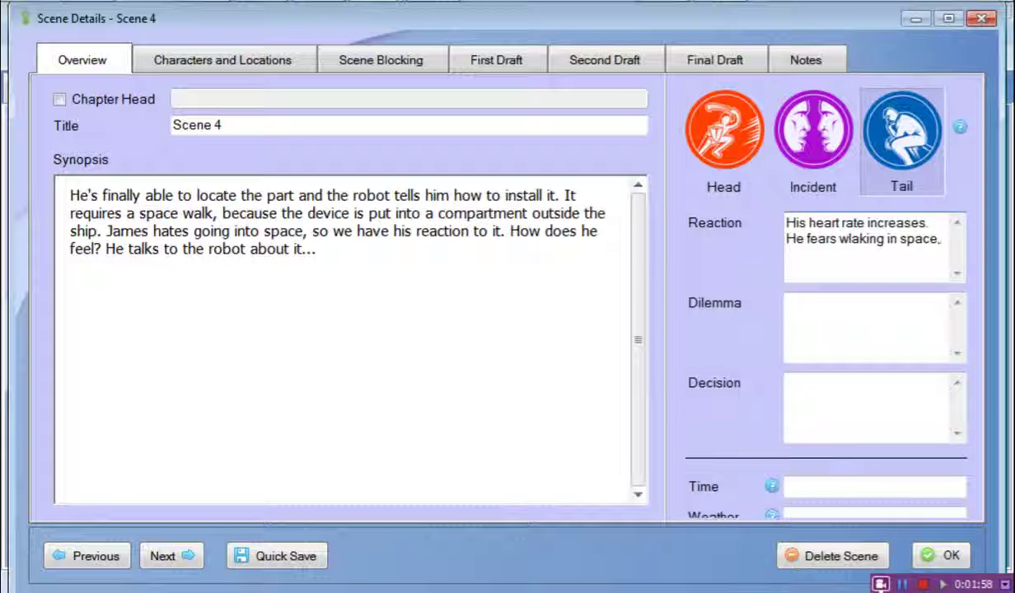
click(829, 308)
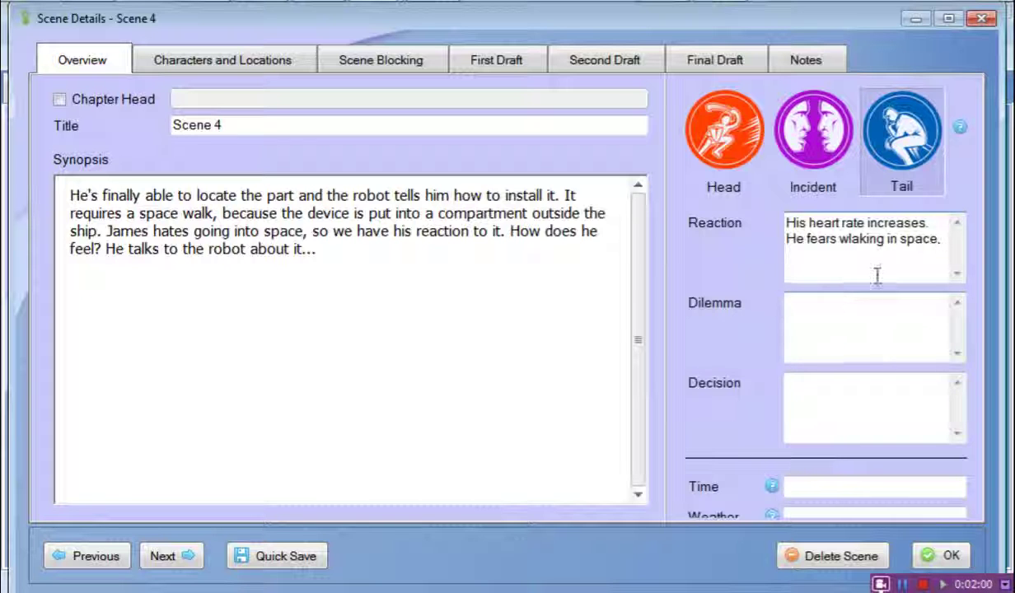
- Add "One time when he was atrainee he almost floated away." to the end of Scene 4's Reaction
click(946, 242)
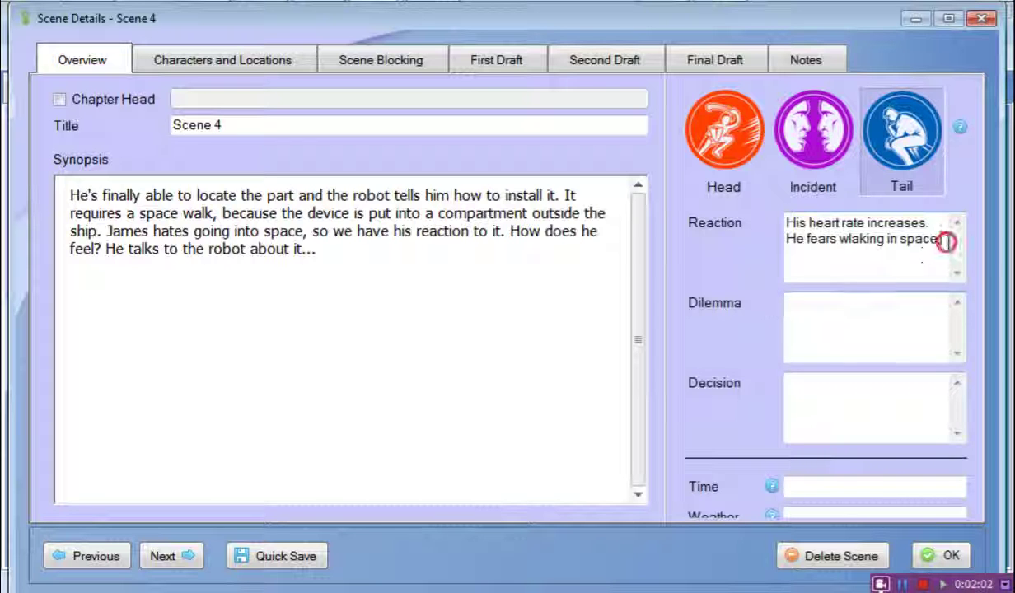
text(One tim)
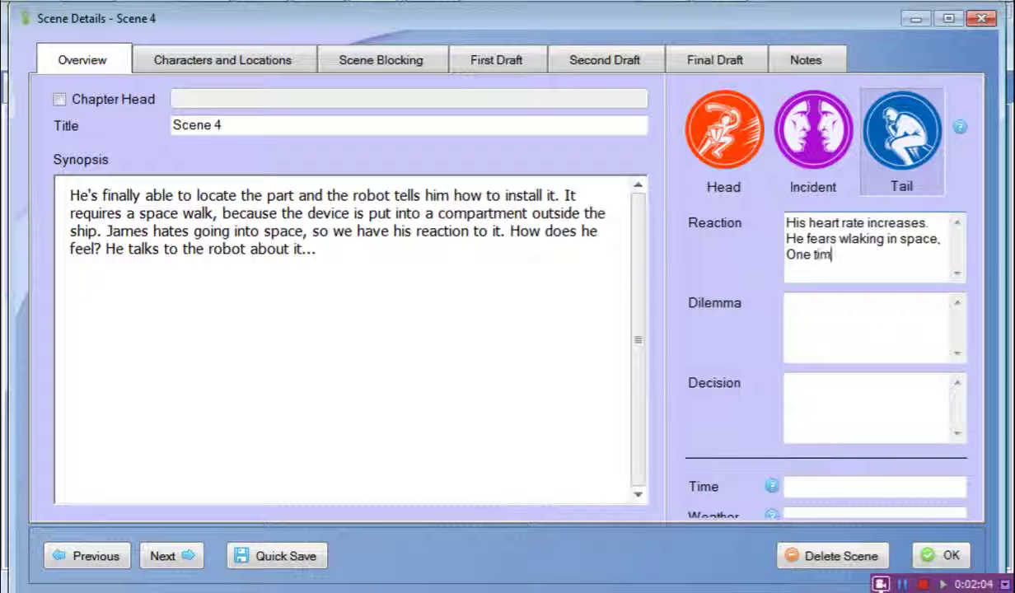
text(e when he was a)
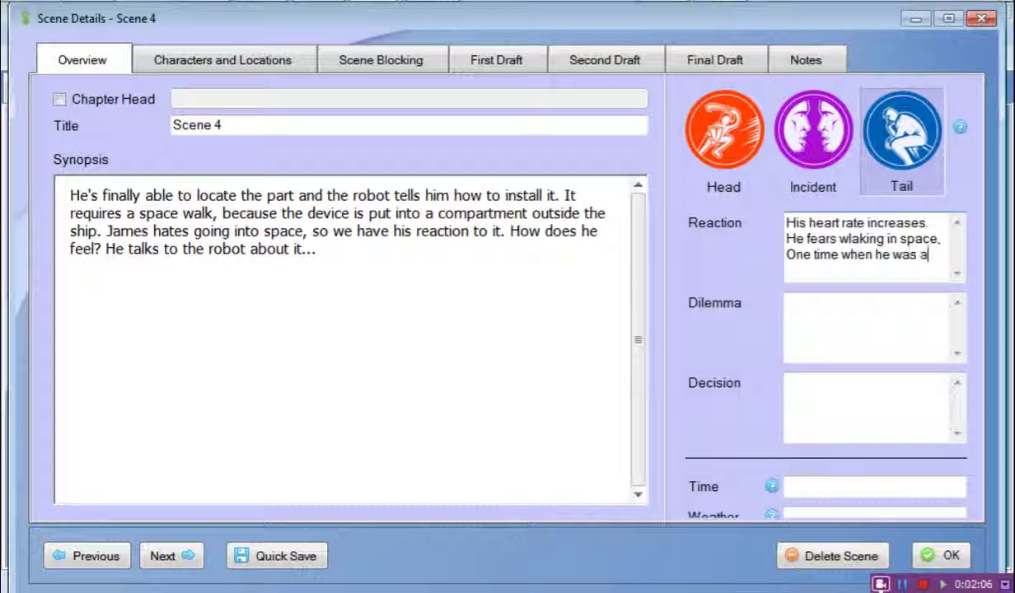
text(trainee)
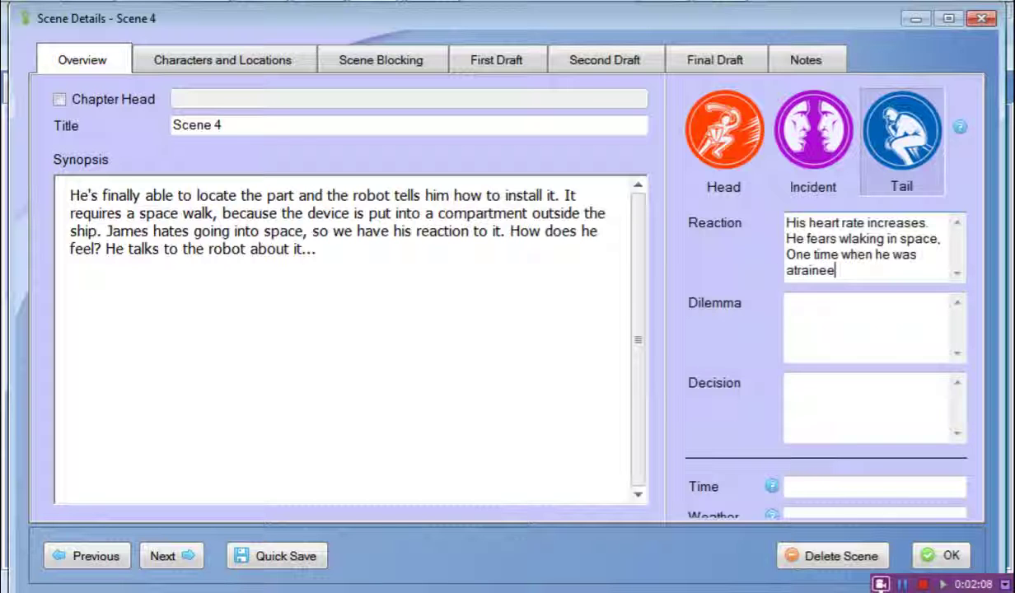
text( her)
text( almps)
key(BackSpace)
key(BackSpace)
key(BackSpace)
text(ost)
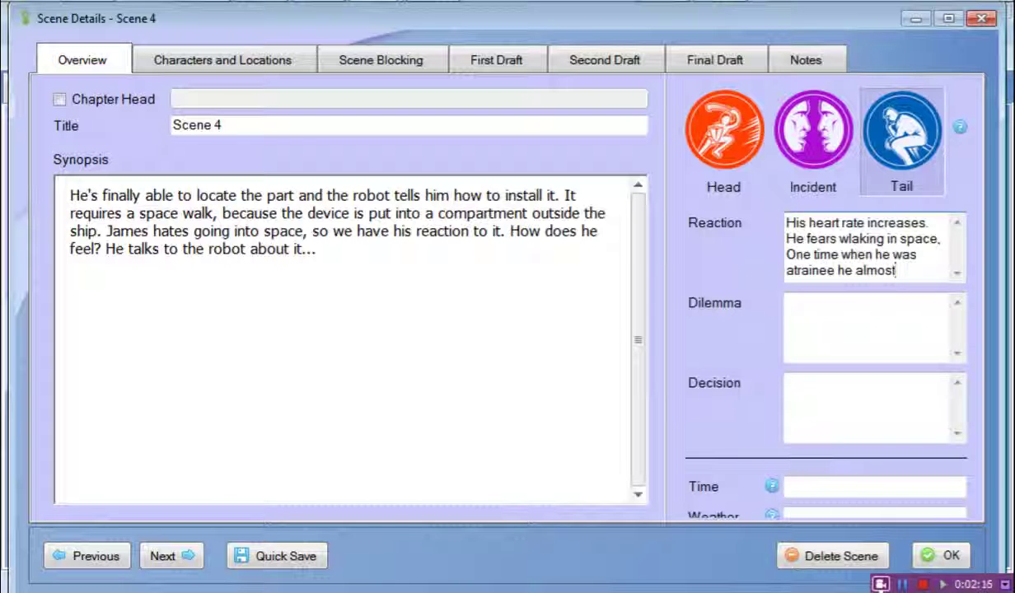
text( floated away)
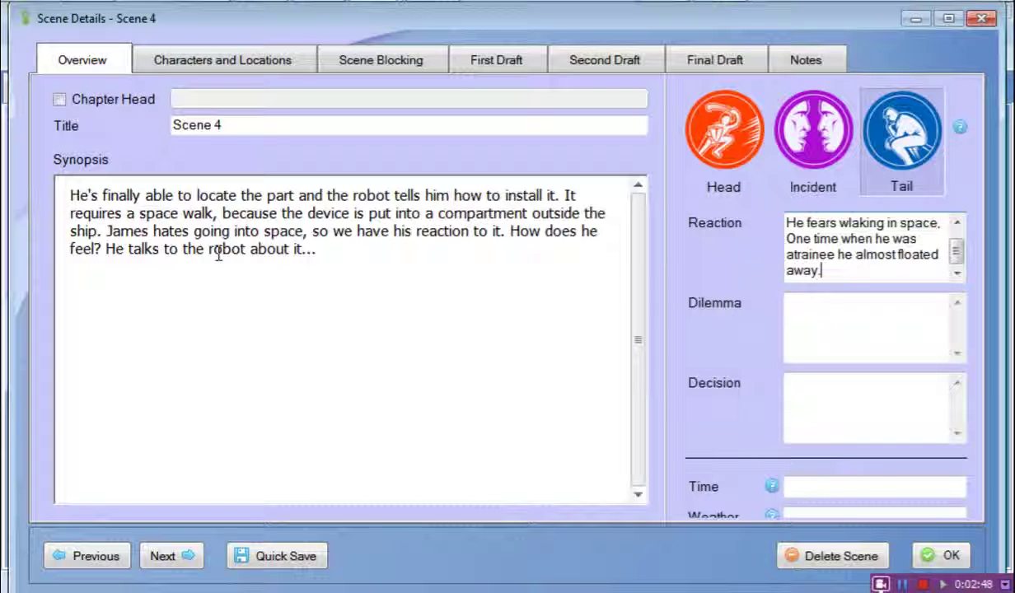
text(.)
- Fill in Scene 4's Dilemma with "To walk in space and try to fix it, or die of starvation in the void."
click(828, 318)
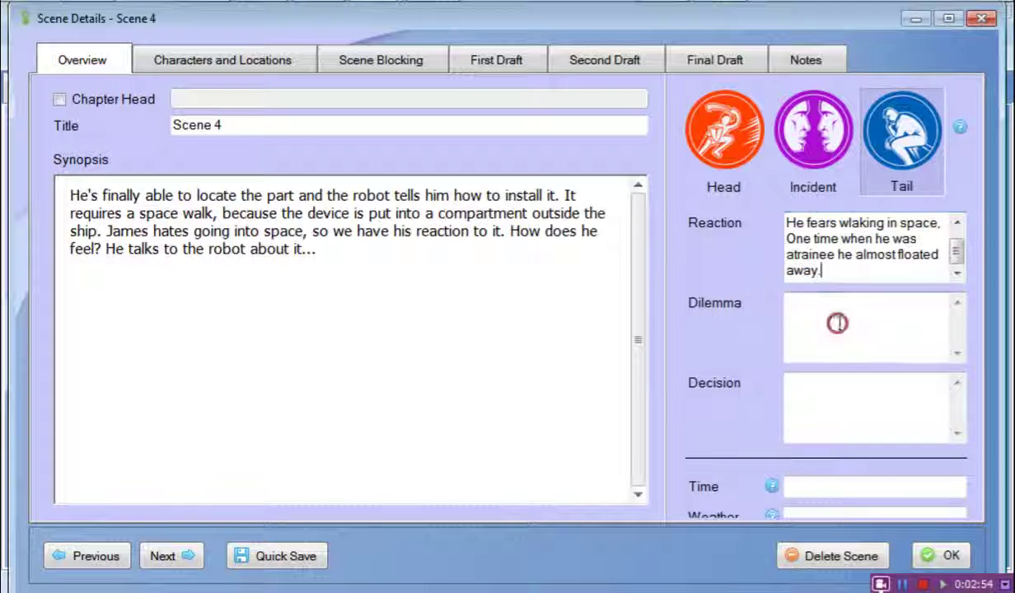
text(To )
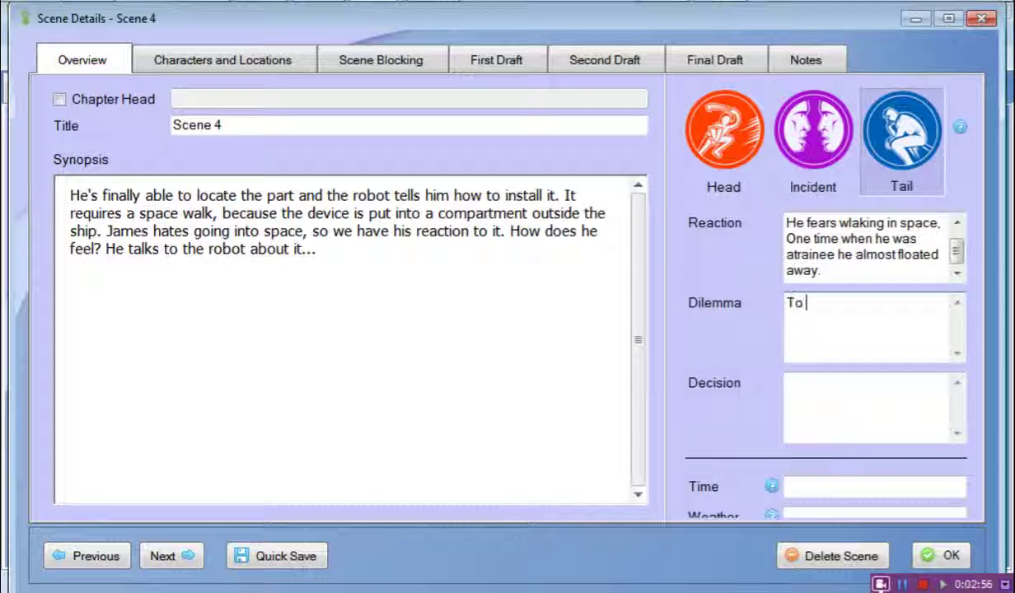
text(walk in space o)
key(BackSpace)
text(and try to fix it, or die )
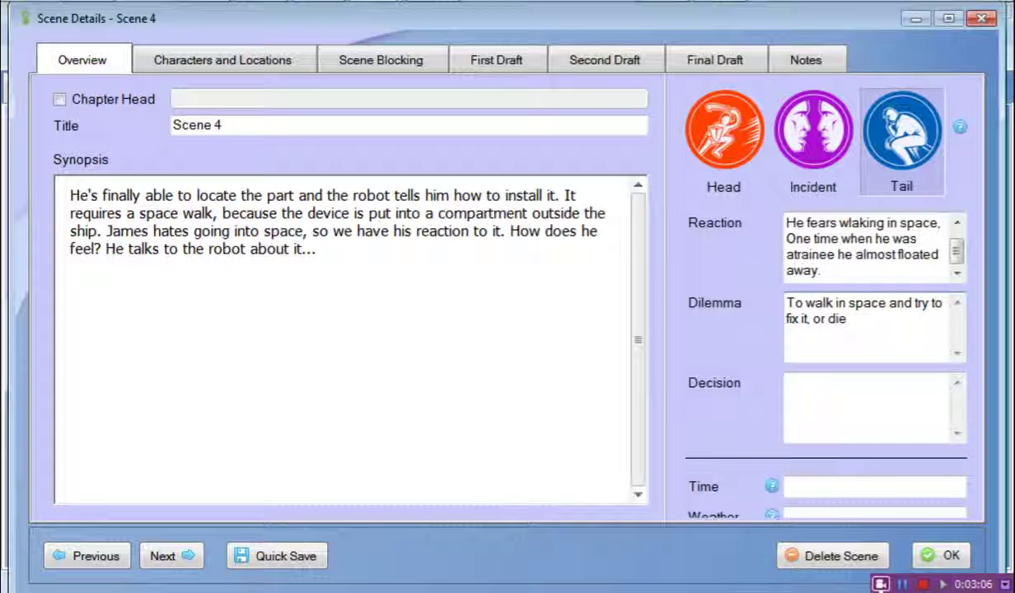
text(of starvation in the void.)
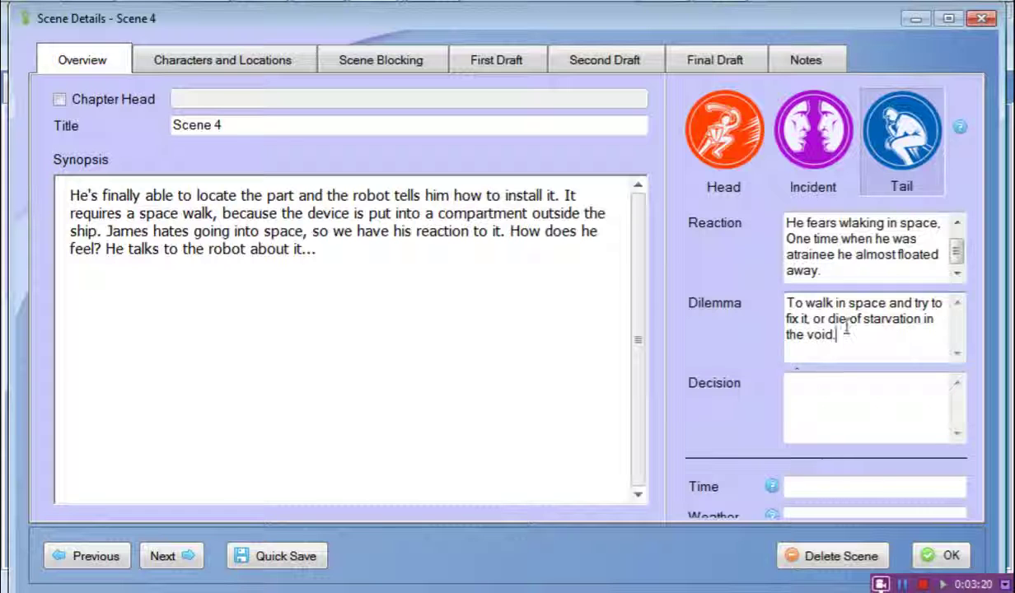
- Fill in Scene 4's Decision with "To walk in space and try to fix it."
click(818, 396)
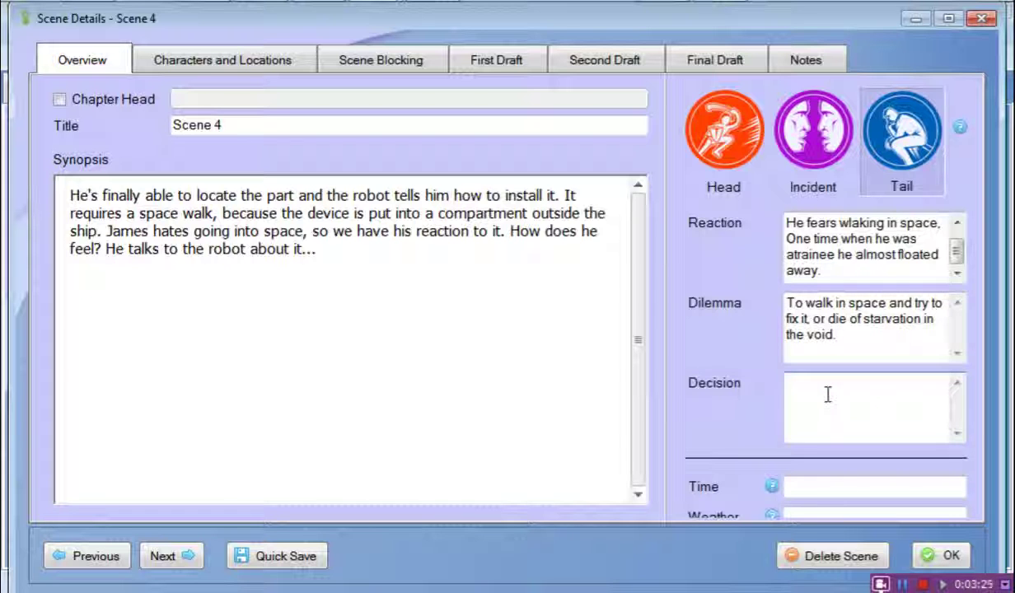
text(To walk in s)
text(pace and tryo)
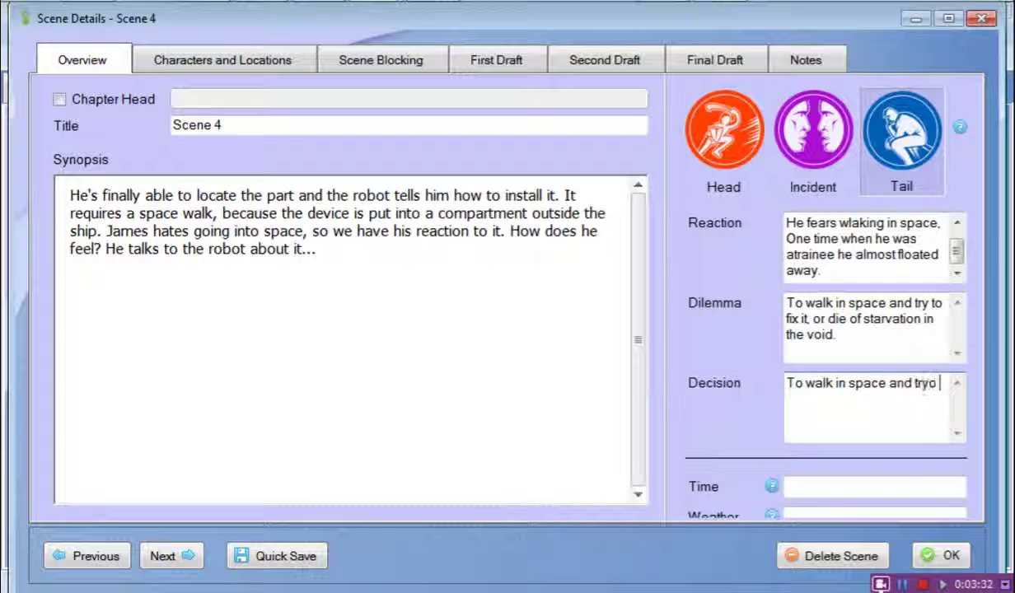
key(BackSpace)
text(to fix it.)
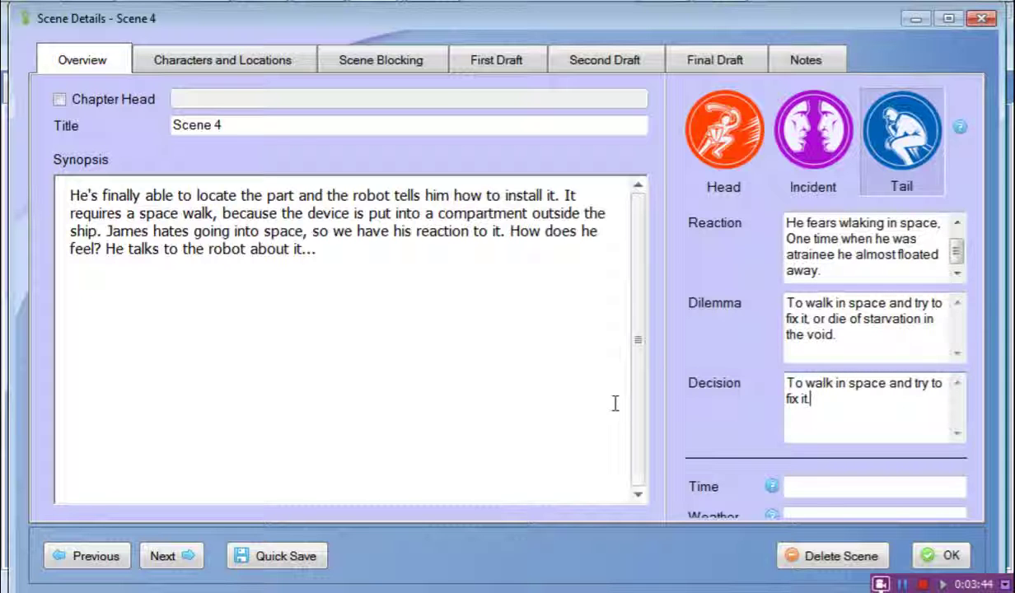
- Maximize the Scene Details window and move on to Scene 5
click(914, 21)
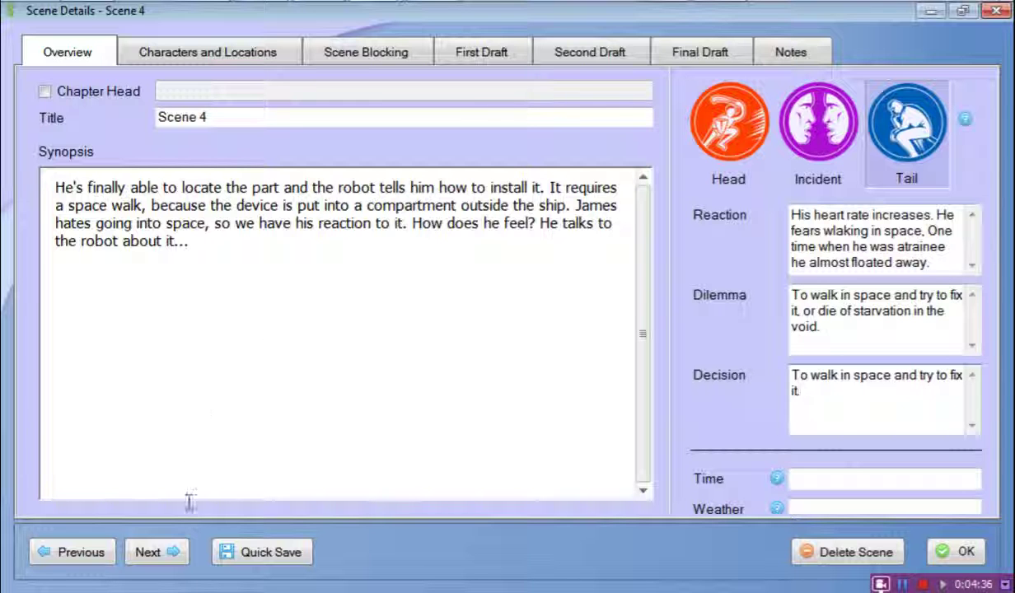
click(168, 551)
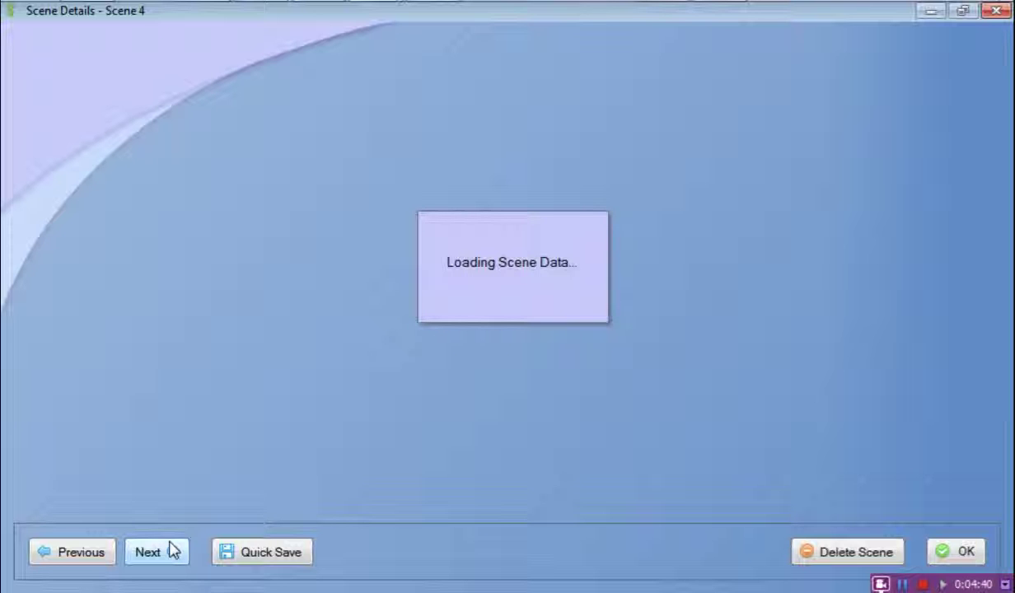
click(171, 550)
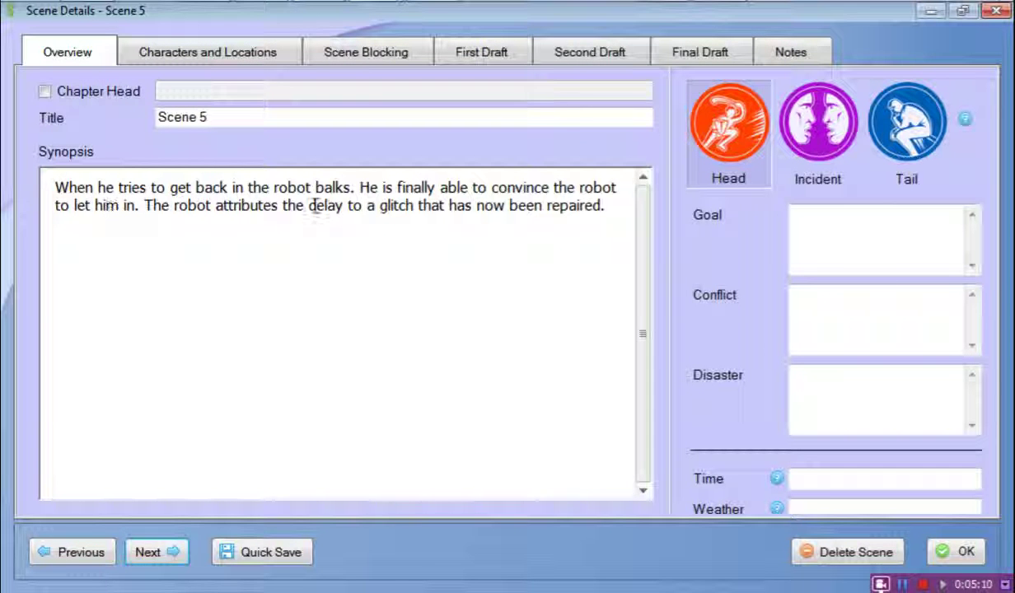
- Fill in Scene 5's Goal with "To wlak in space to fix it"
click(816, 220)
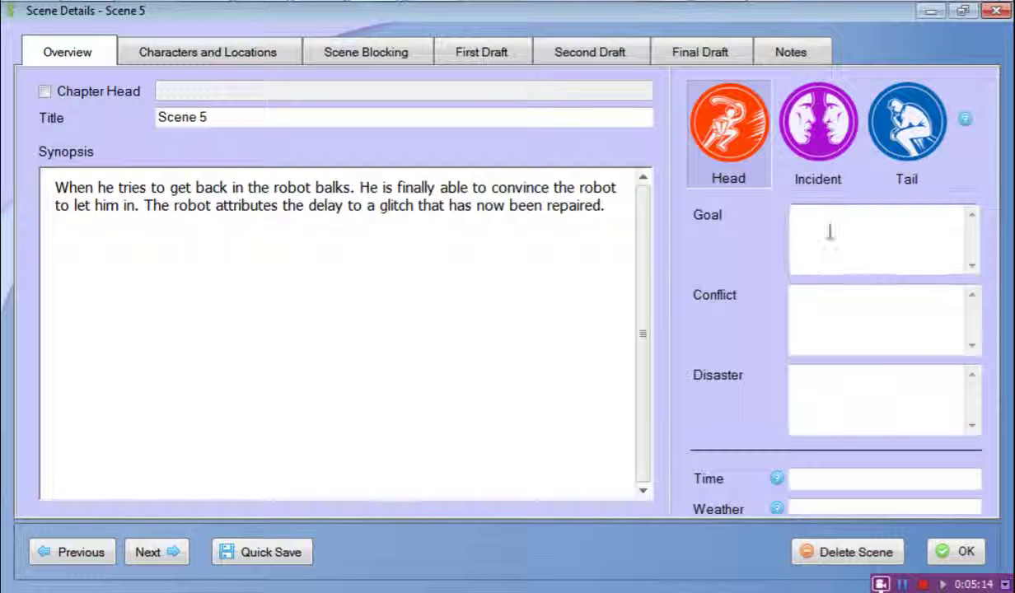
text(T)
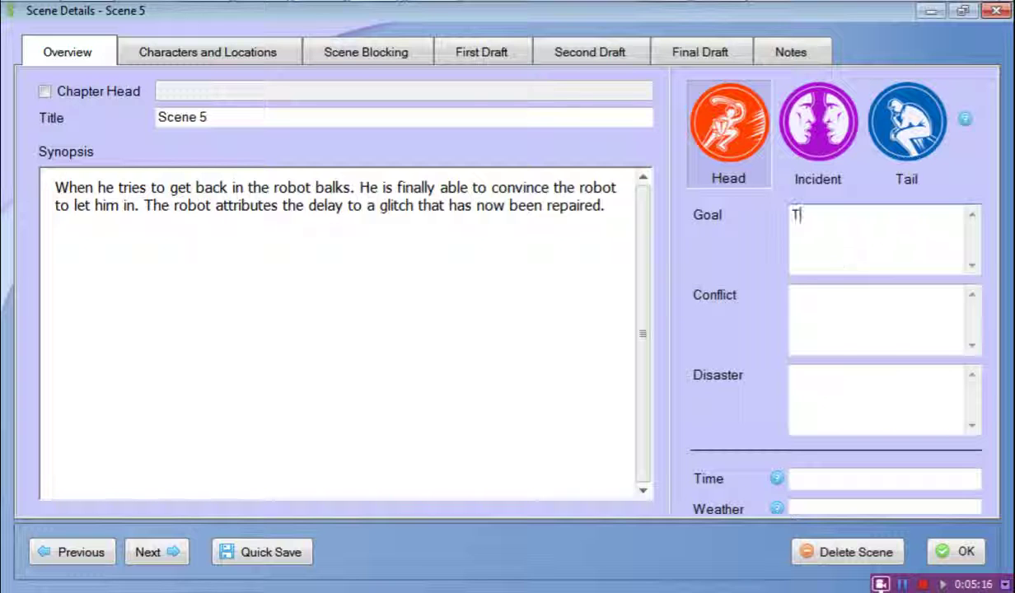
text(o wlak in s)
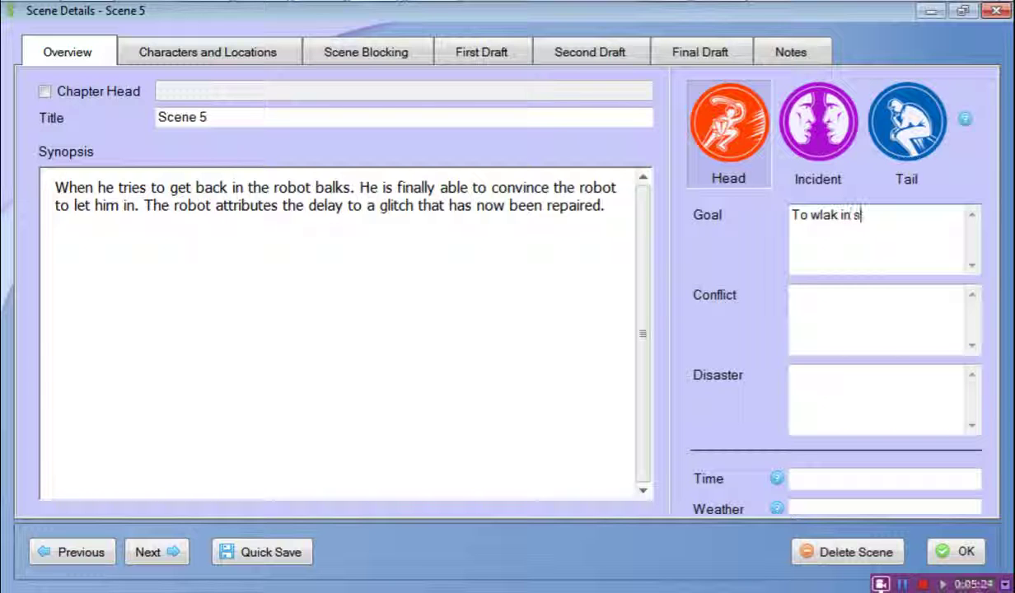
text(pace to fix it)
- Fill in Scene 5's Conflict with "He can't find the box. He finds it, but can't open it, he finally opens it and replaces it"
click(829, 302)
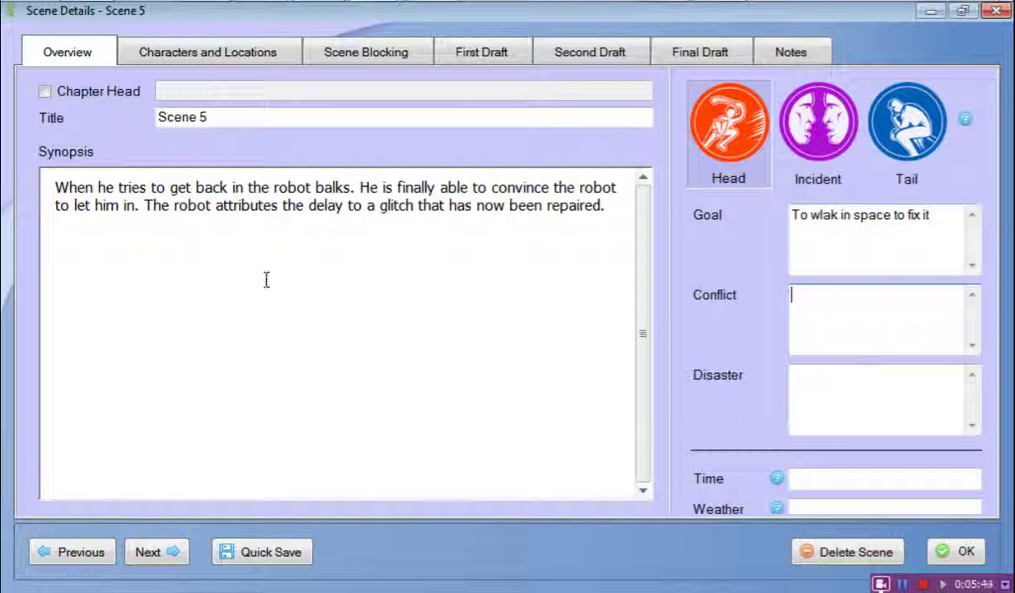
key(alt+Tab)
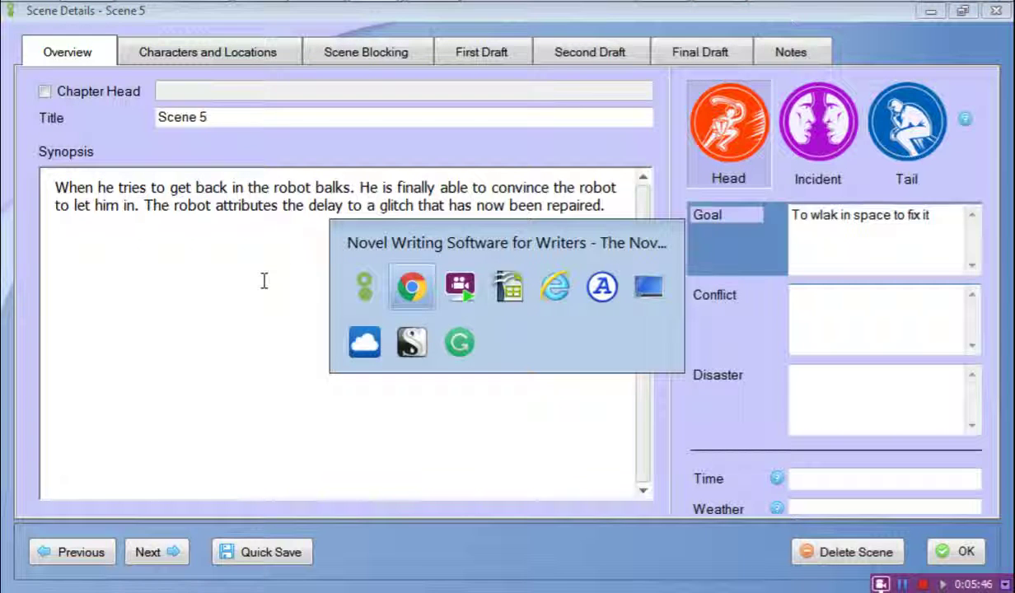
key(alt+Tab)
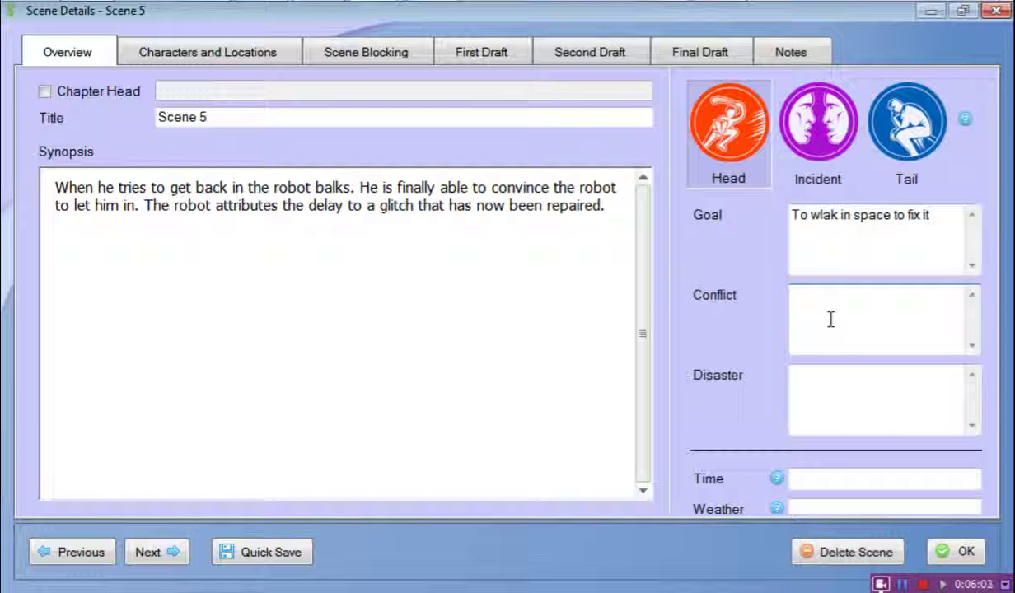
text(He can't find)
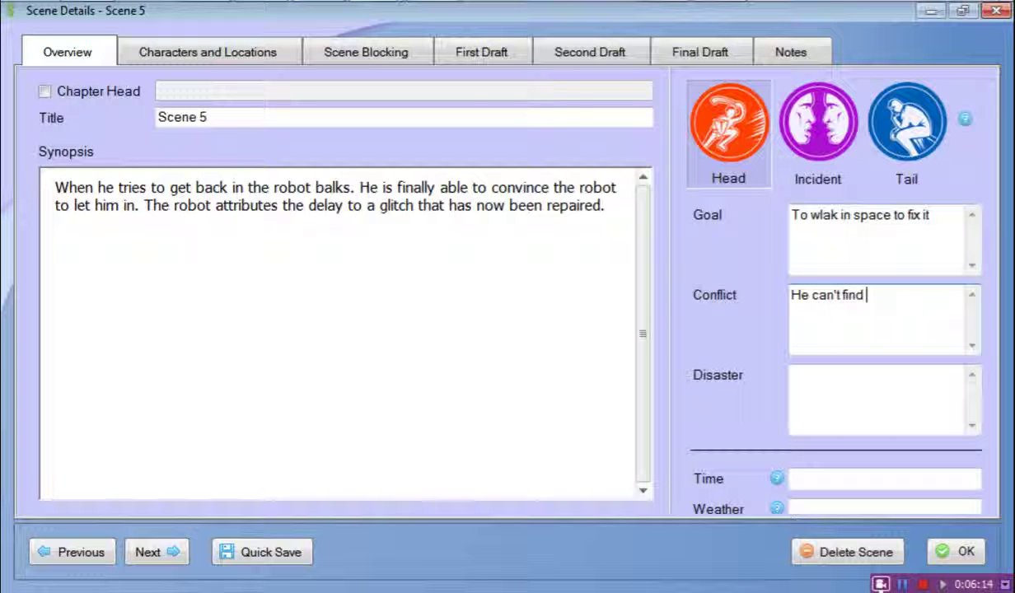
text( the box. He)
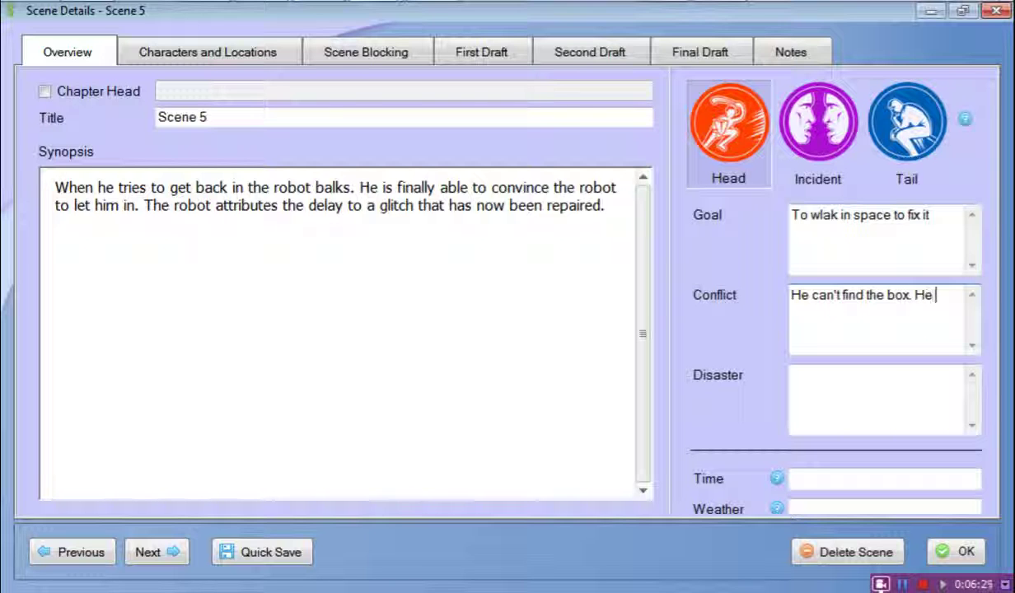
text( finds)
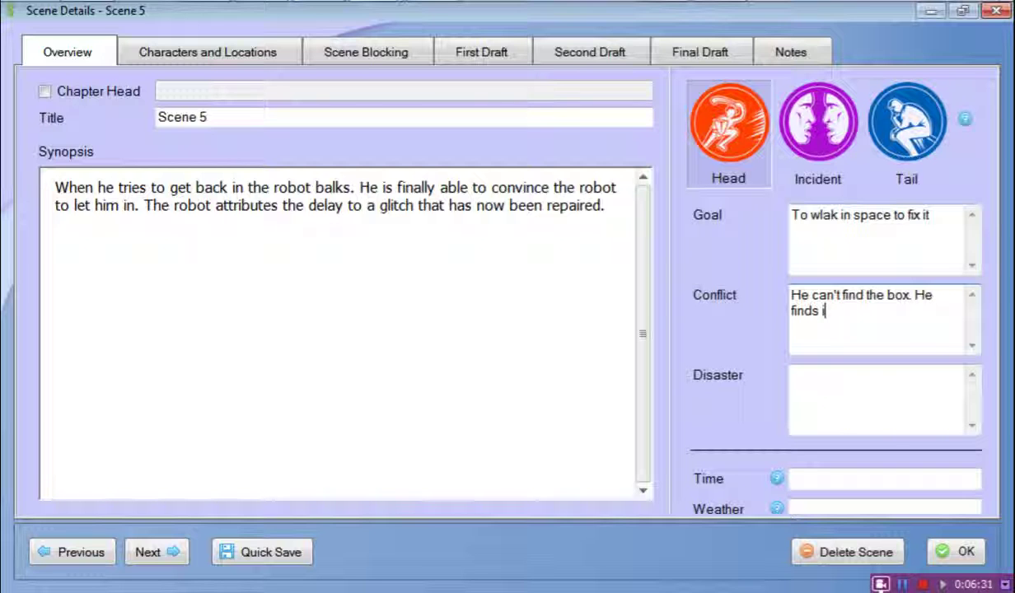
text(it)
text(.)
text( but ca)
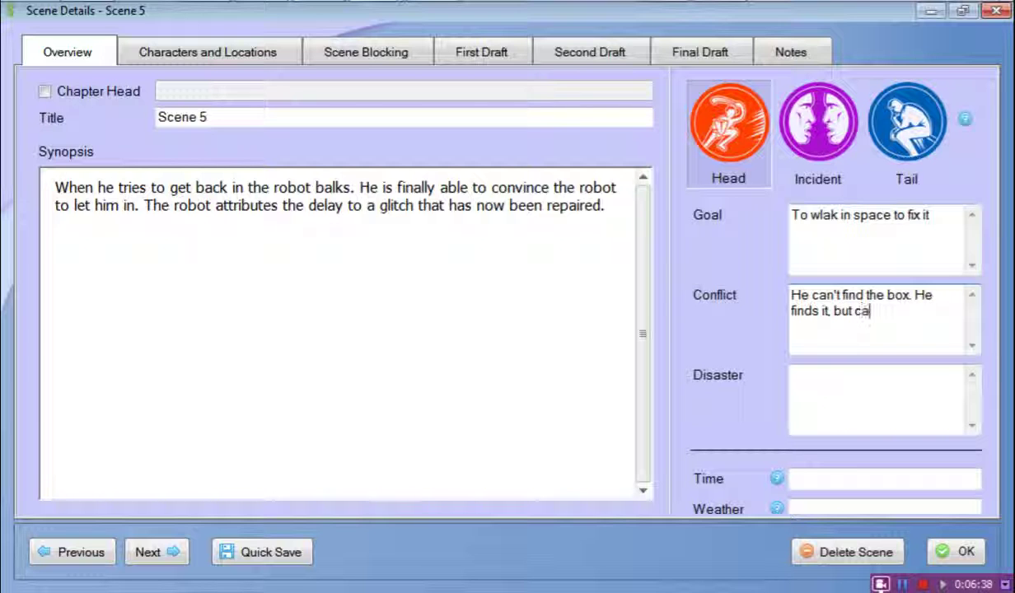
text(n't)
text( open)
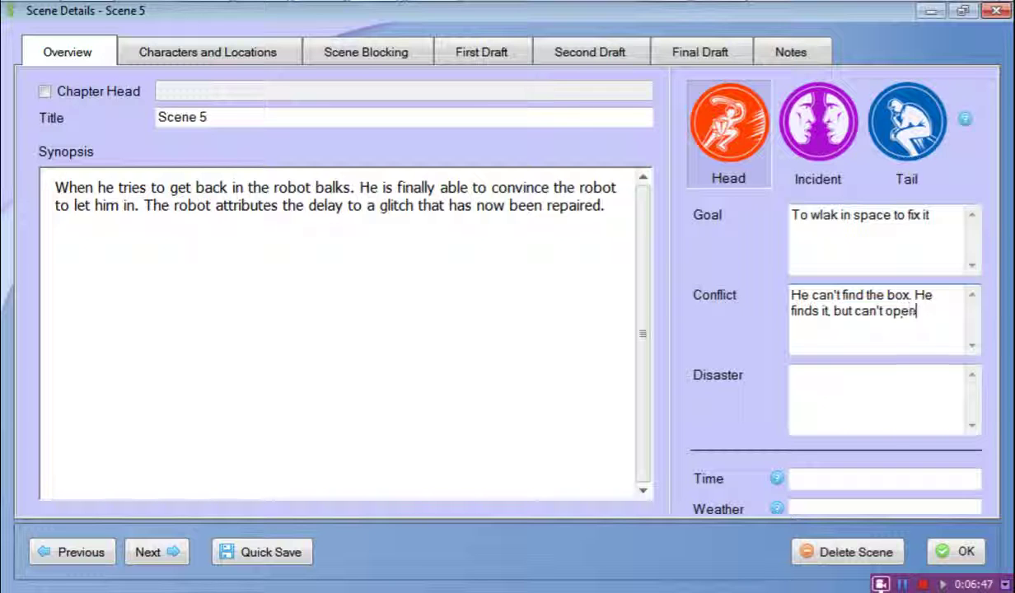
text(it)
text(, )
text(he)
text( l)
text(fi)
text(n)
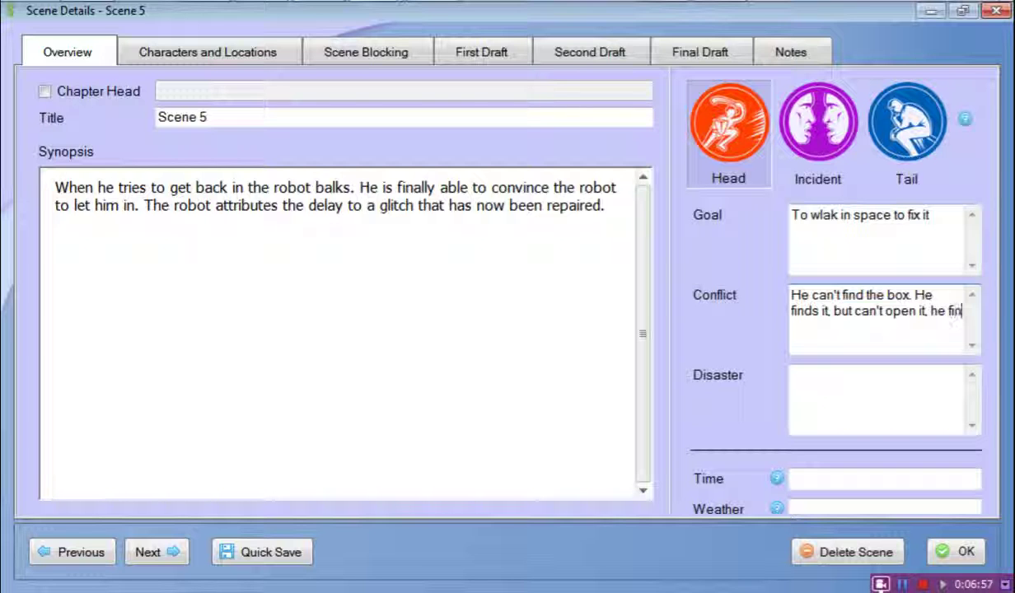
text(a)
text(l)
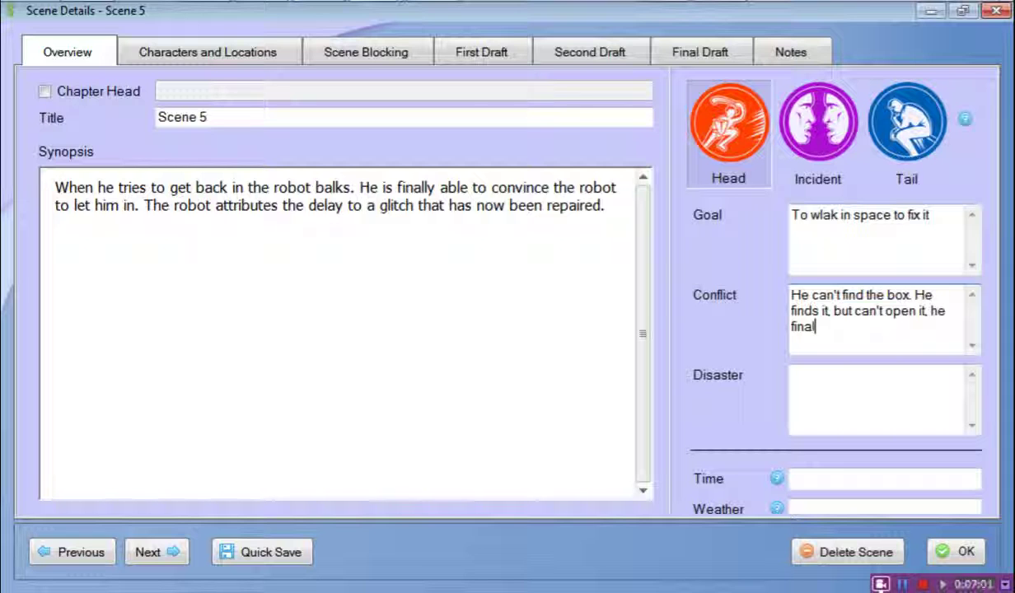
text(ly op)
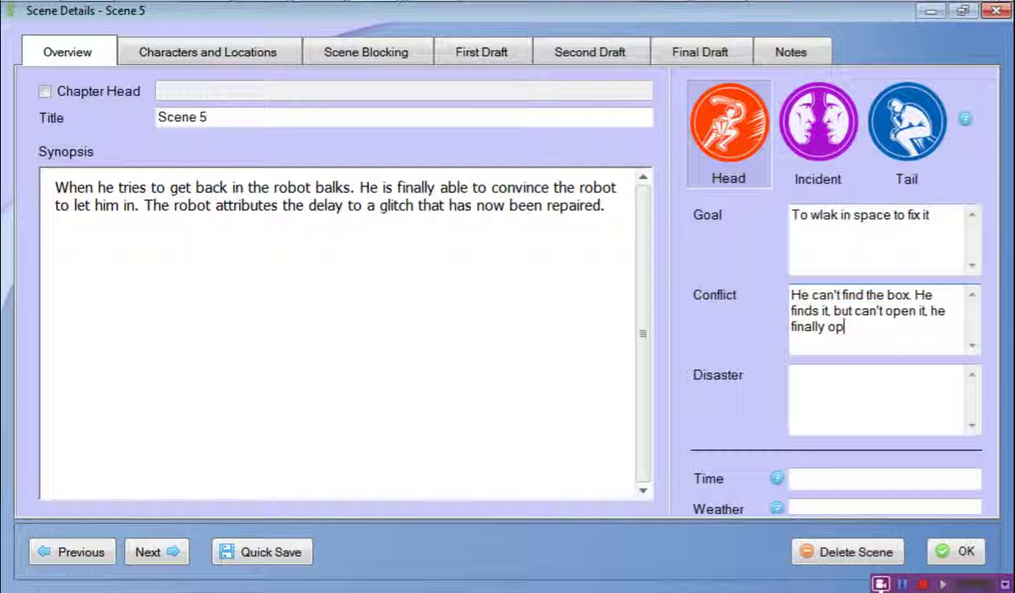
text(en)
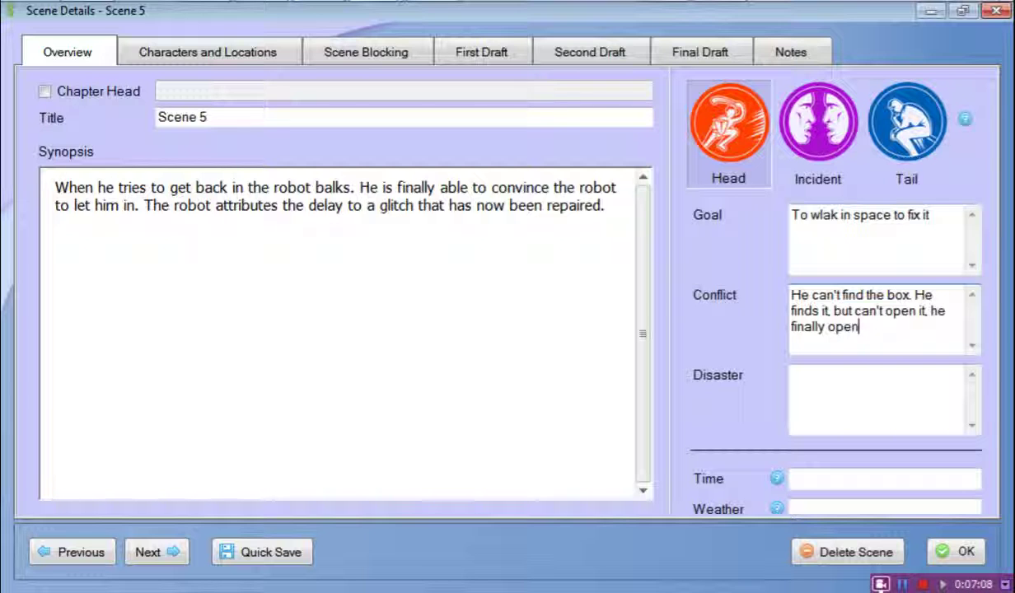
text(s.)
text(i)
text(t)
text( an)
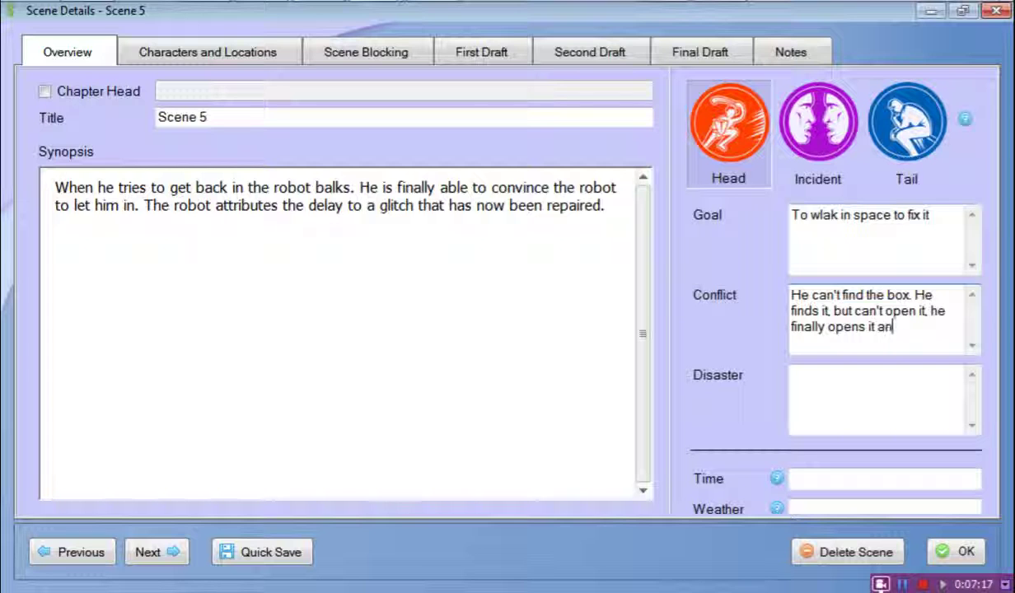
text(d repl)
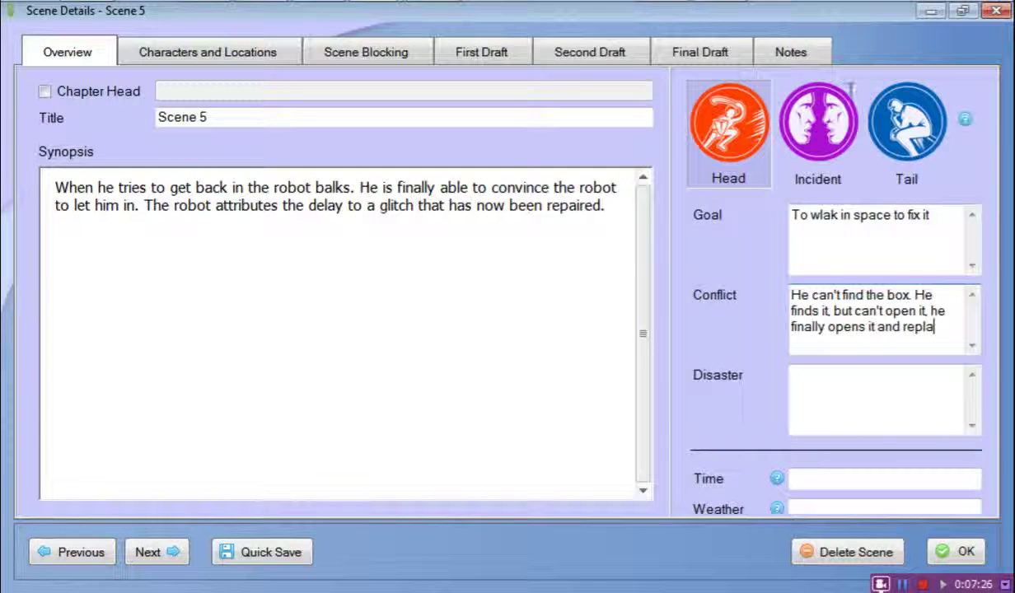
text(ac)
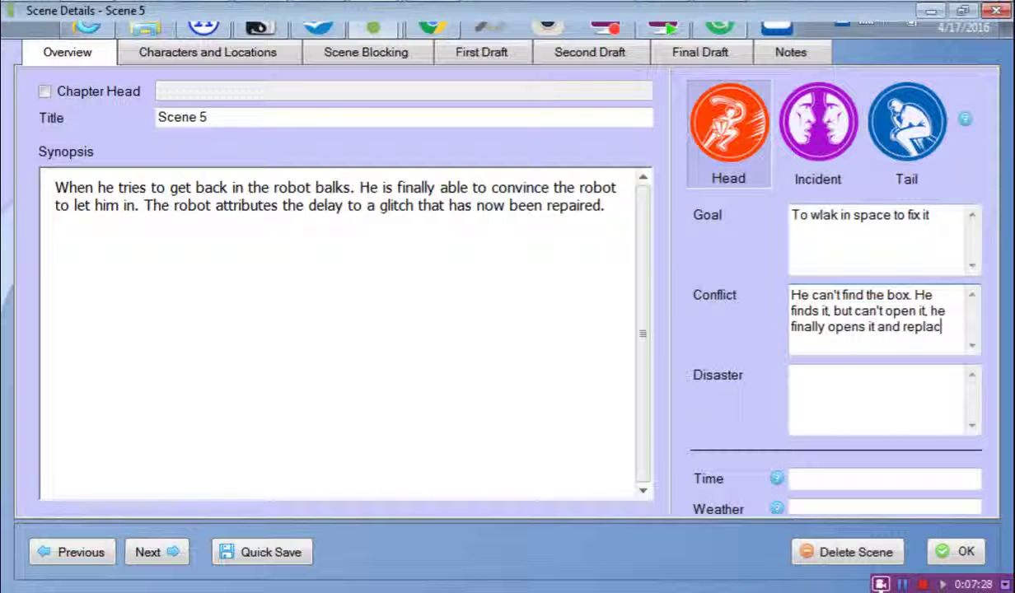
text(e)
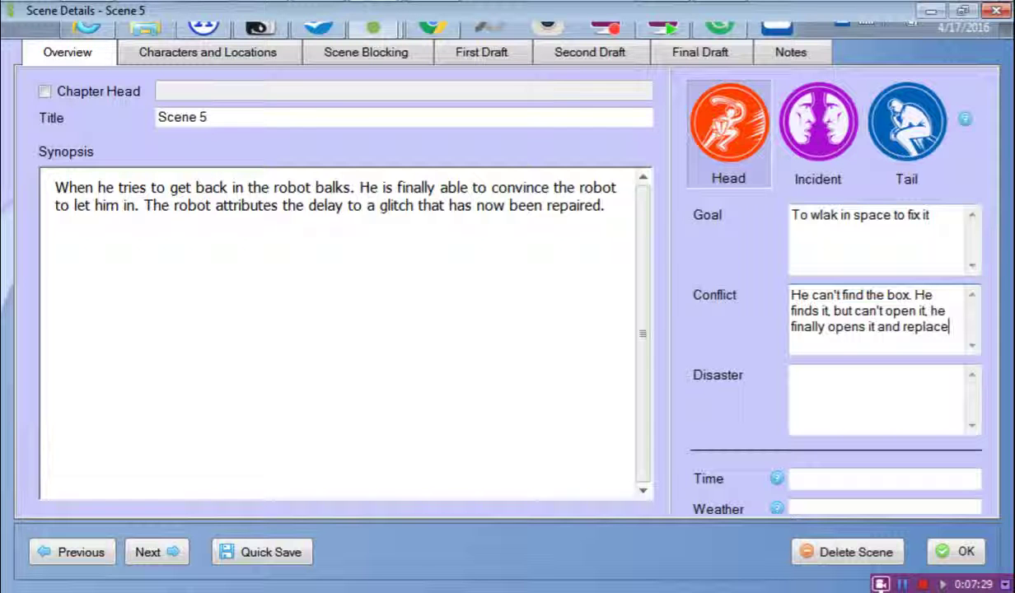
text(s)
text( a)
text(t)
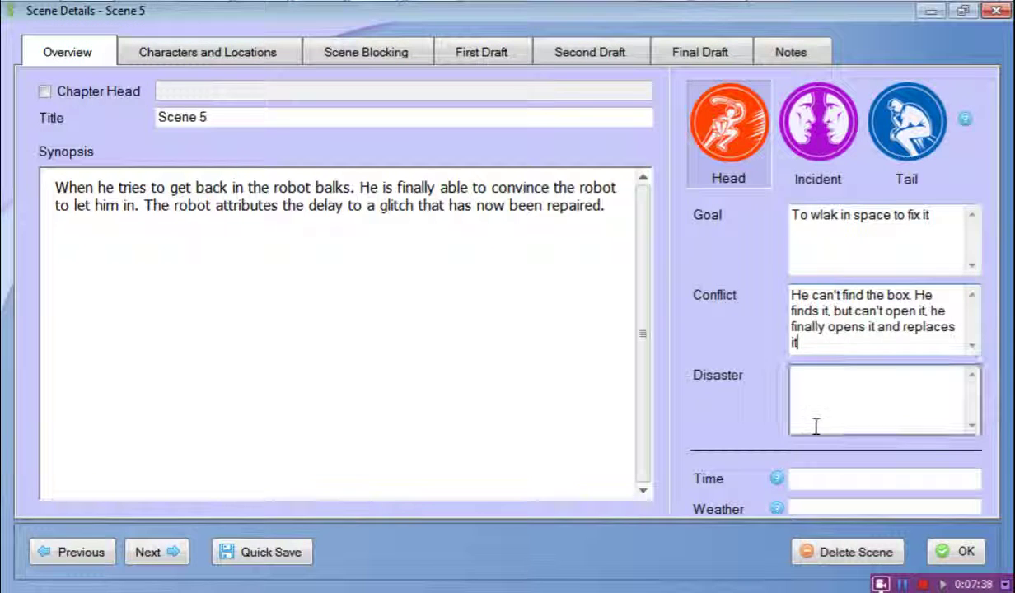
- Fill in Scene 5's Disaster with "THe robot will not let him in" and confirm the scene details
click(828, 378)
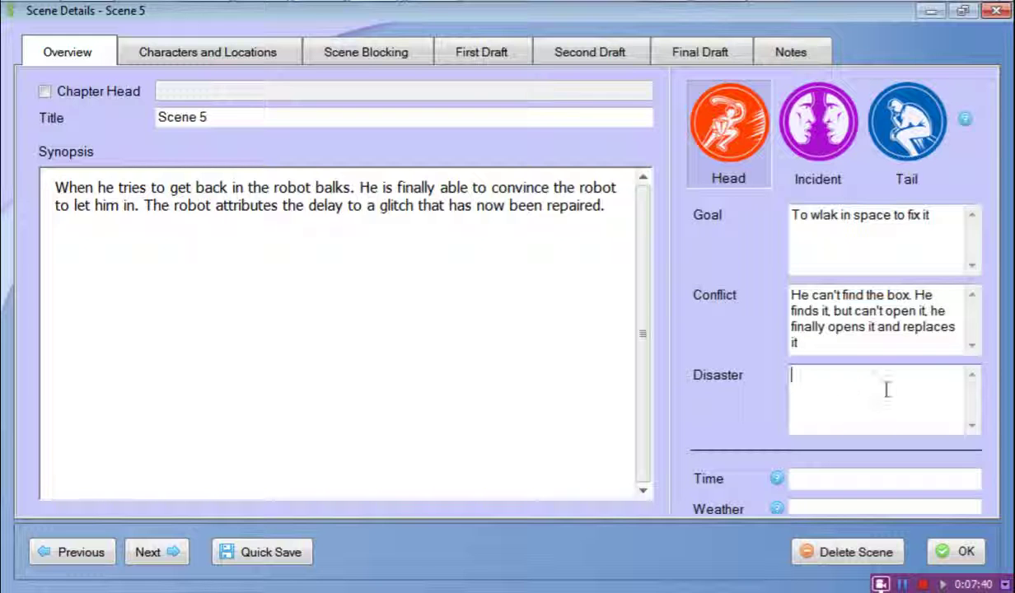
text(THe rob)
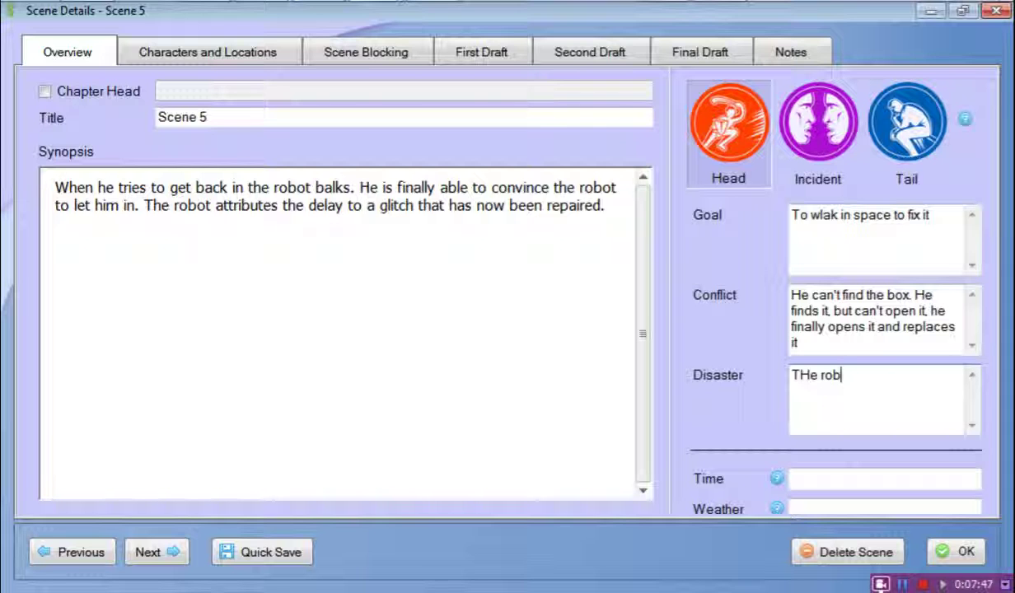
text(ot will no)
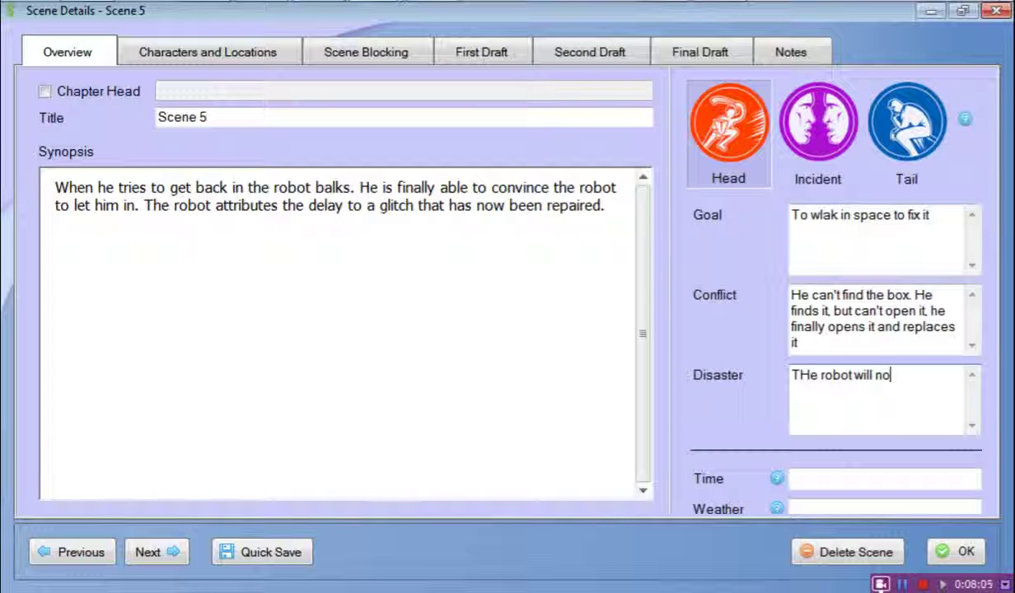
text(t let him i)
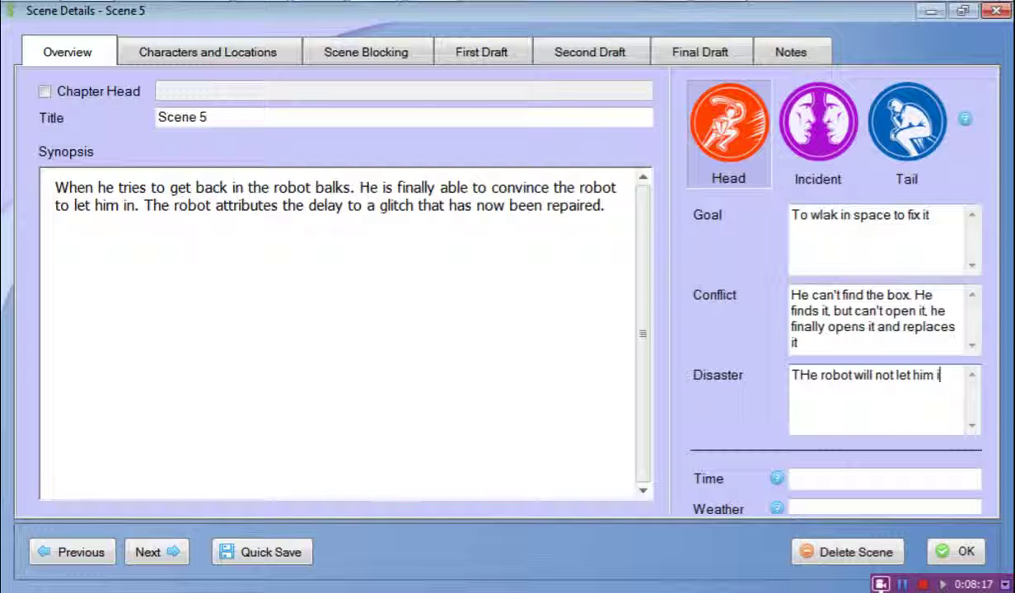
text(n)
click(952, 554)
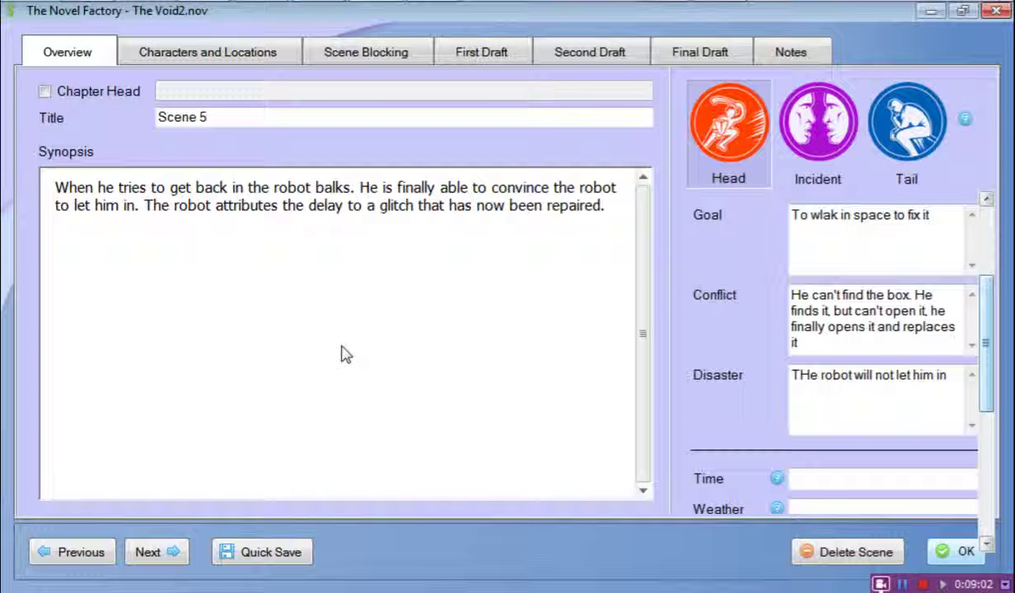